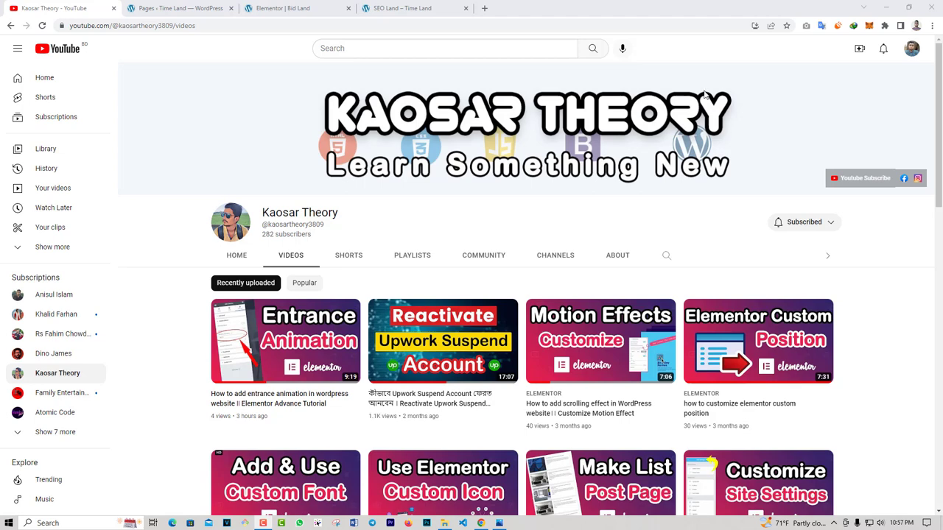
# Switch to the Bid Land page in Elementor and examine the Motion Effects settings of the first section and its column
pyautogui.click(291, 8)
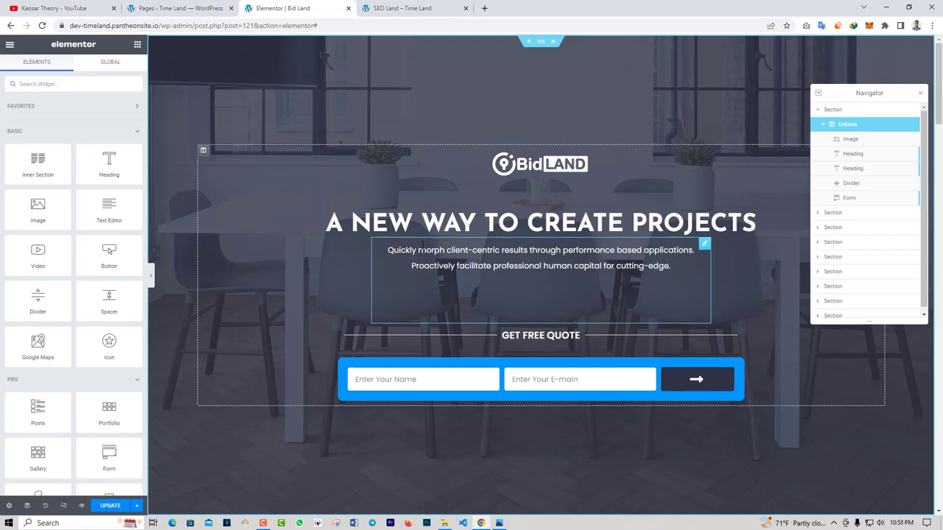
pyautogui.click(543, 42)
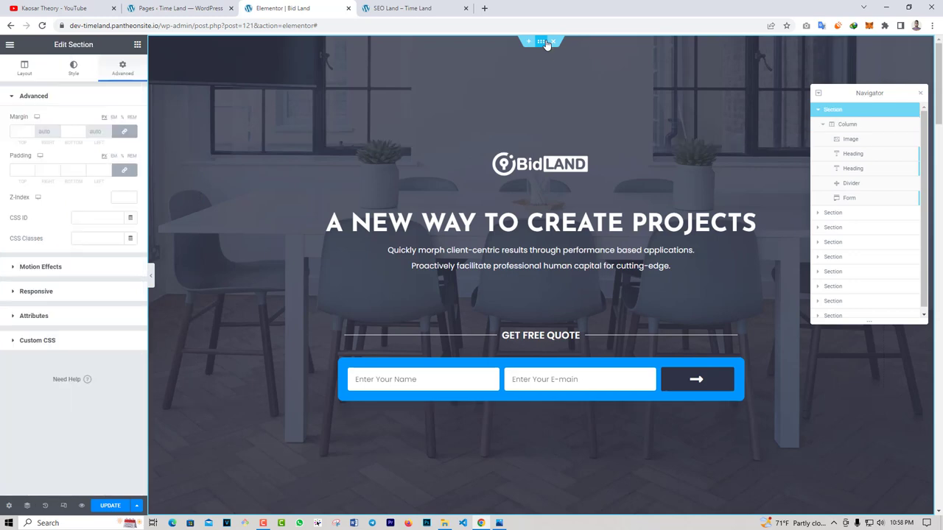
pyautogui.click(48, 271)
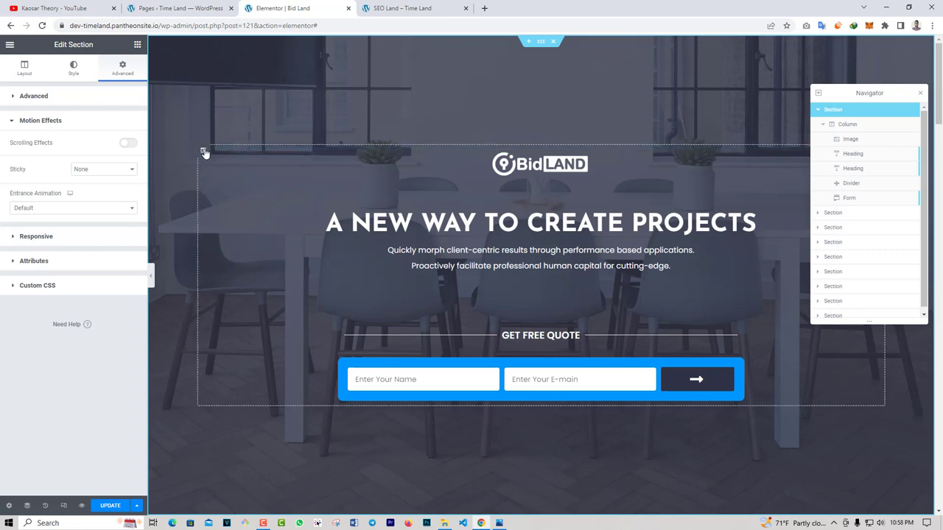
pyautogui.click(203, 151)
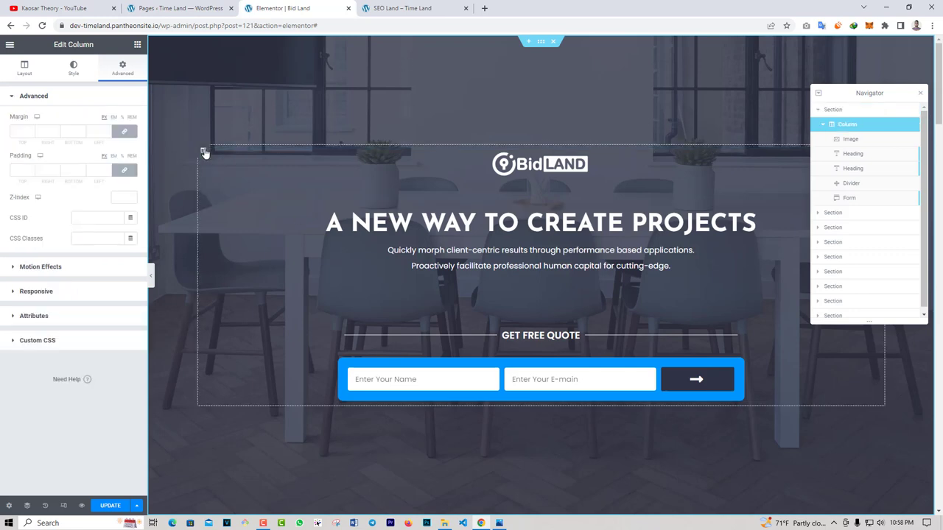
pyautogui.click(79, 269)
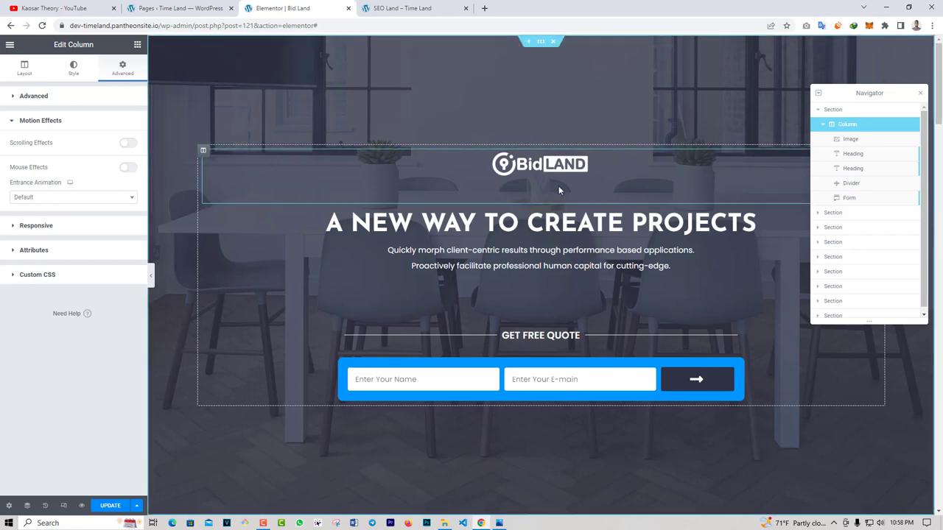
# Enable Mouse Effects on the BidLAND logo image and set its Mouse Track direction to Opposite
pyautogui.click(594, 170)
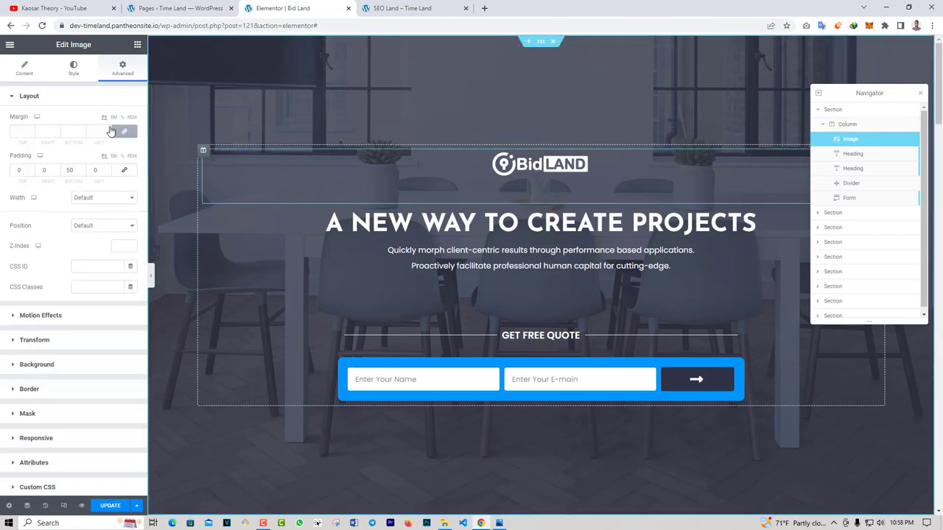
pyautogui.click(44, 324)
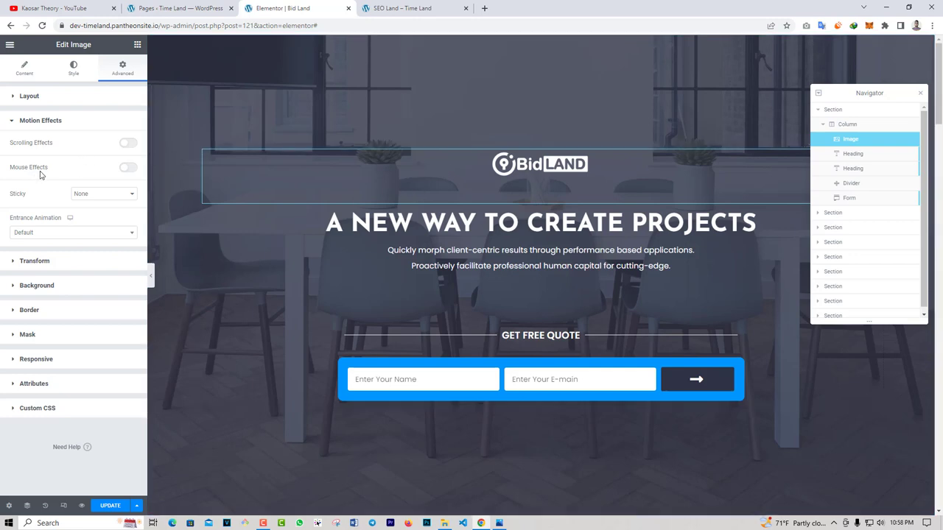
pyautogui.click(128, 168)
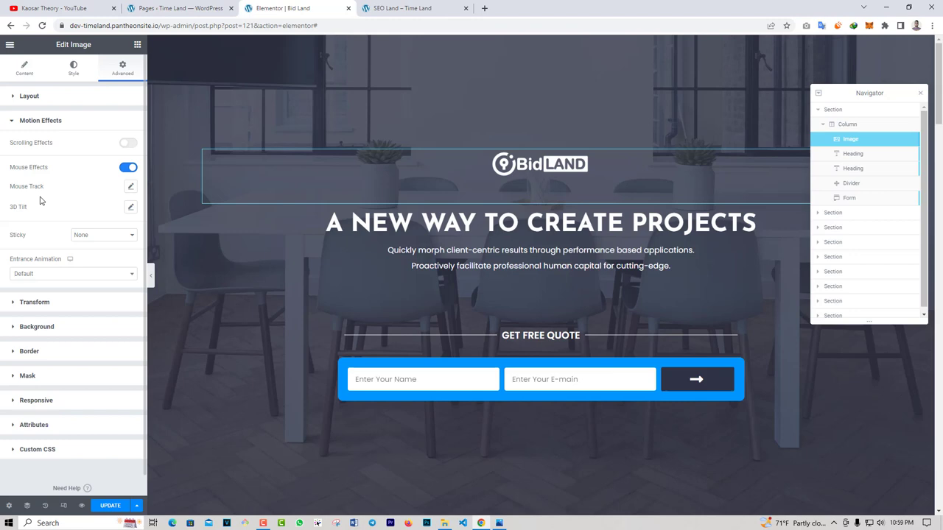
pyautogui.click(130, 188)
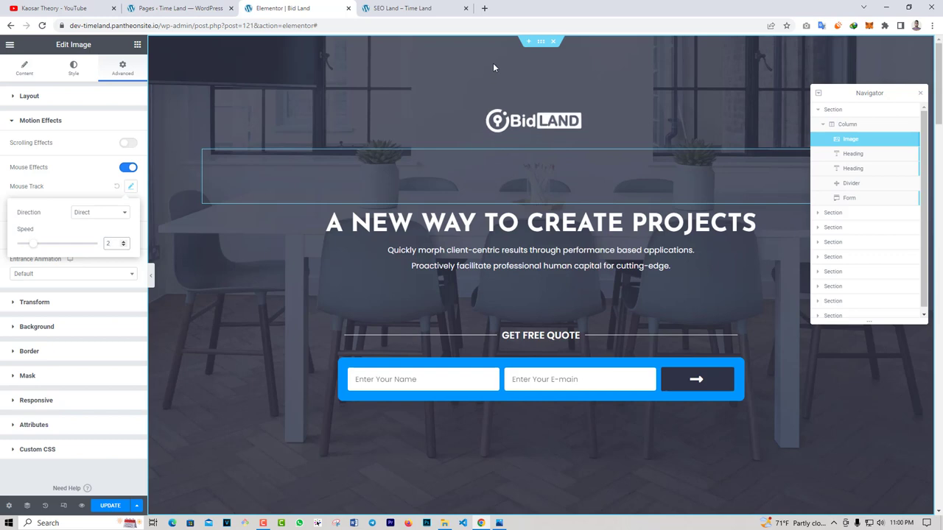
pyautogui.click(100, 213)
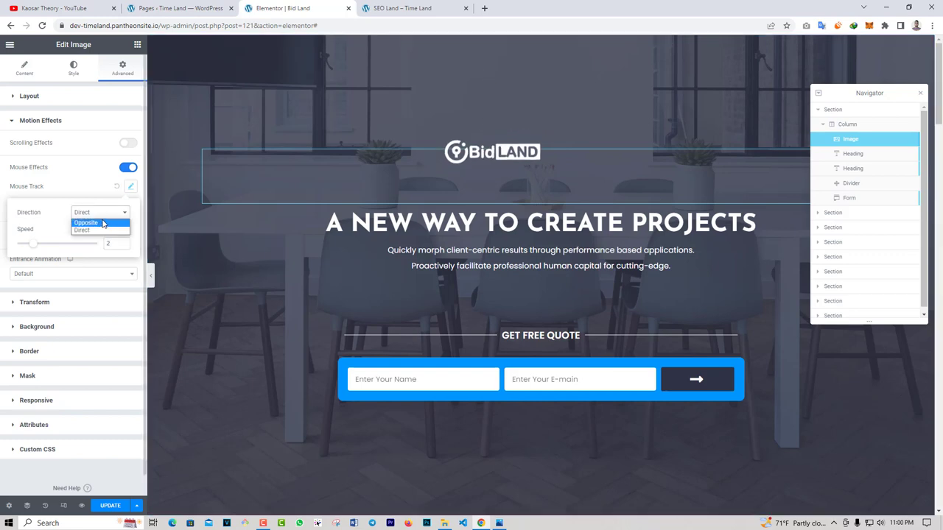
pyautogui.click(102, 222)
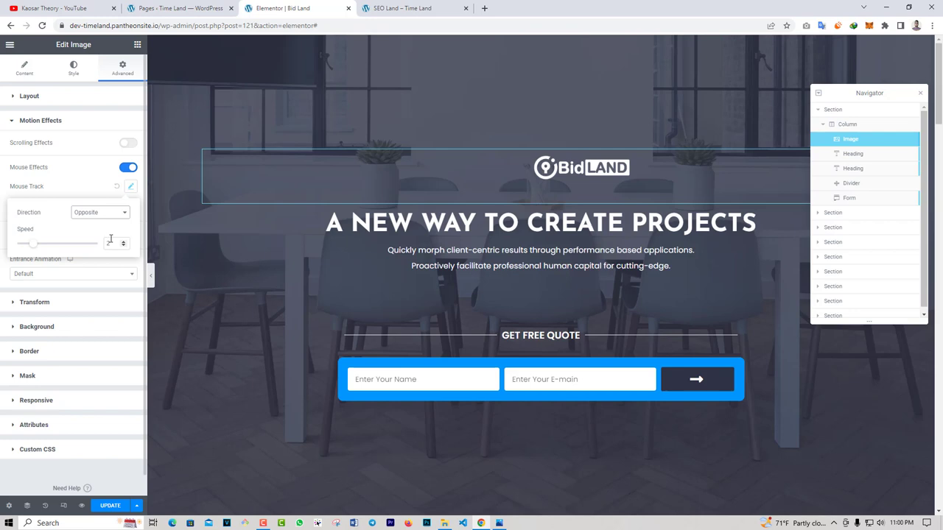
# Try the logo's Mouse Track at speed 10 and speed 4, and reset the Mouse Track setting
pyautogui.moveTo(33, 244); pyautogui.dragTo(112, 246)
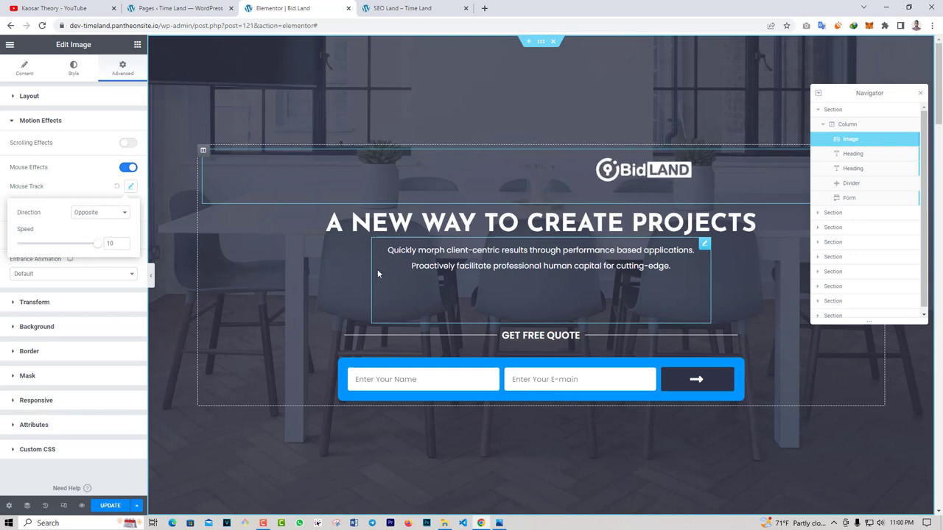
pyautogui.click(96, 246)
pyautogui.write('4')
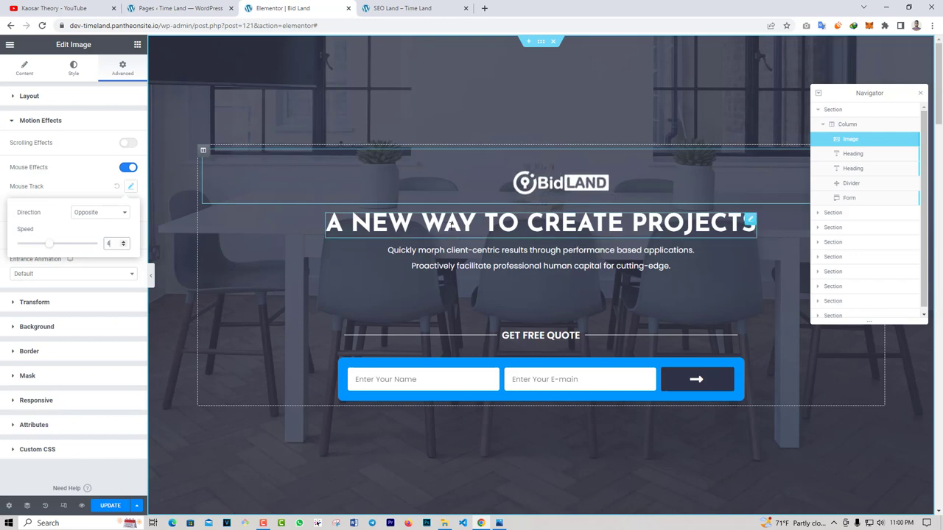
pyautogui.click(111, 186)
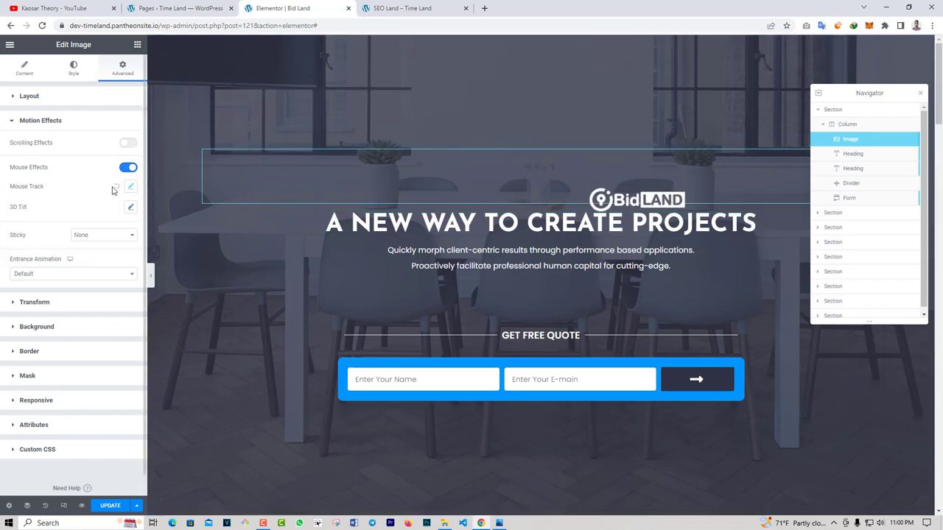
pyautogui.click(116, 188)
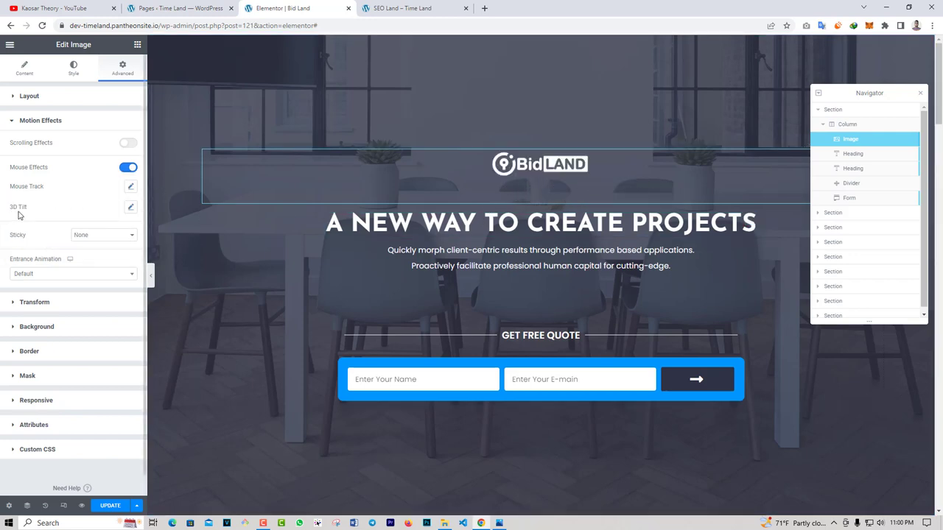
# Try a 3D Tilt with speed 7.3 and Direct direction on the logo, resetting it and turning off Mouse Effects
pyautogui.click(128, 209)
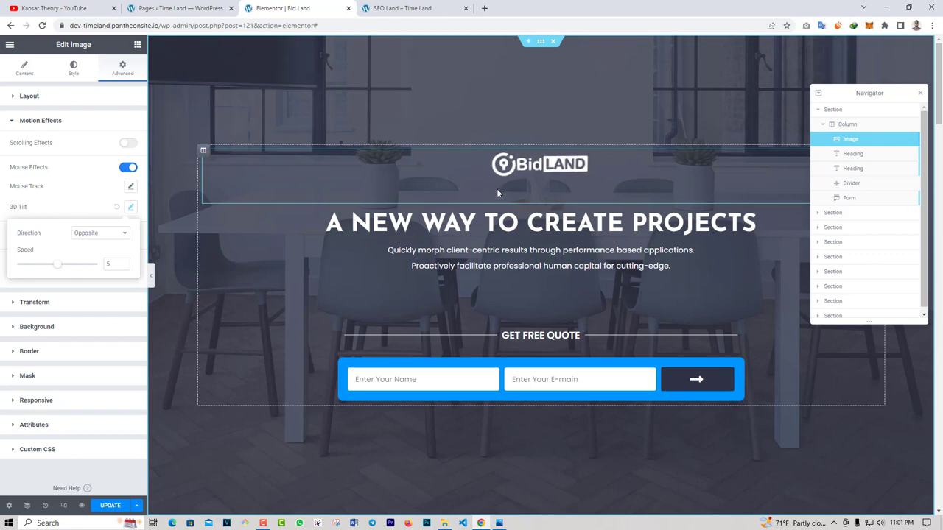
pyautogui.moveTo(56, 263); pyautogui.dragTo(89, 263)
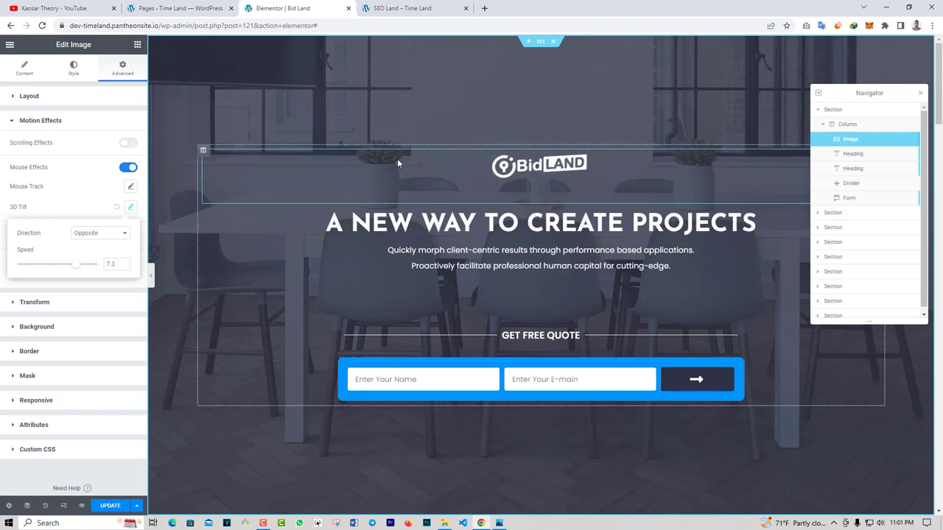
pyautogui.click(88, 234)
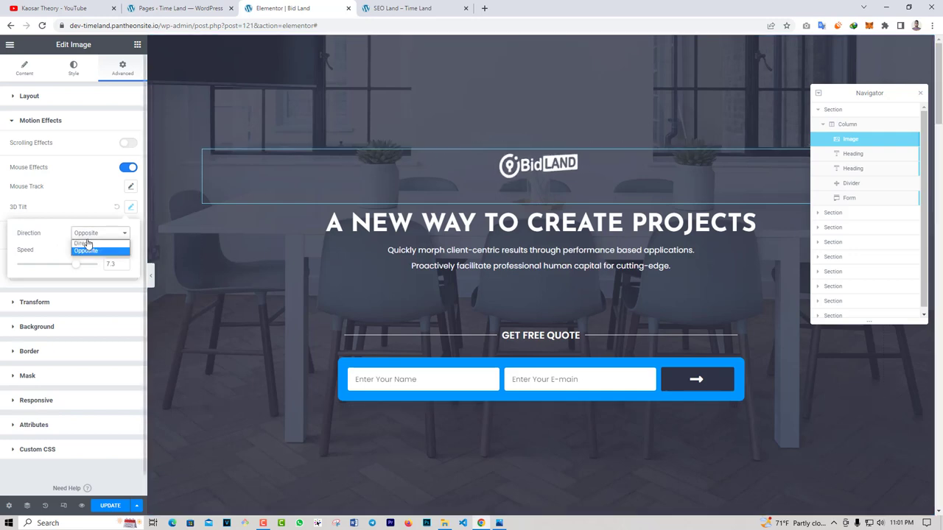
pyautogui.click(84, 244)
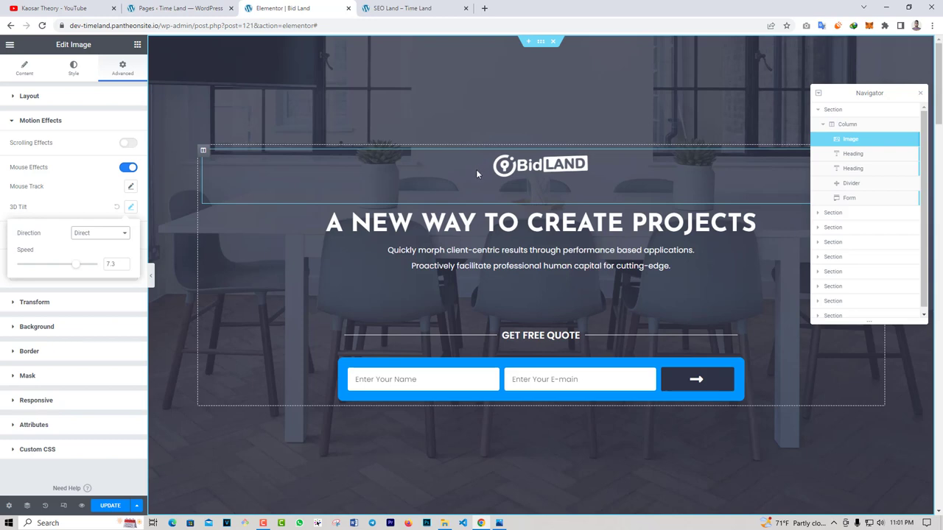
pyautogui.click(117, 209)
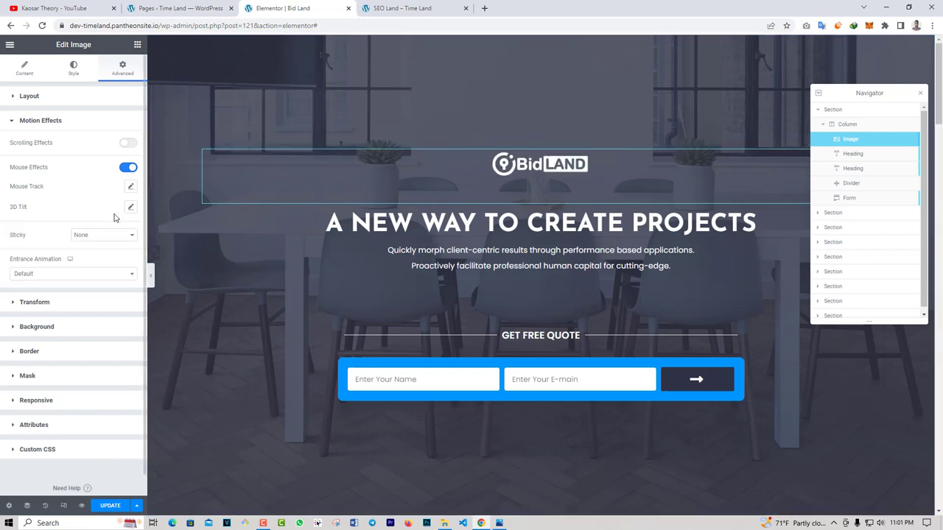
pyautogui.click(128, 168)
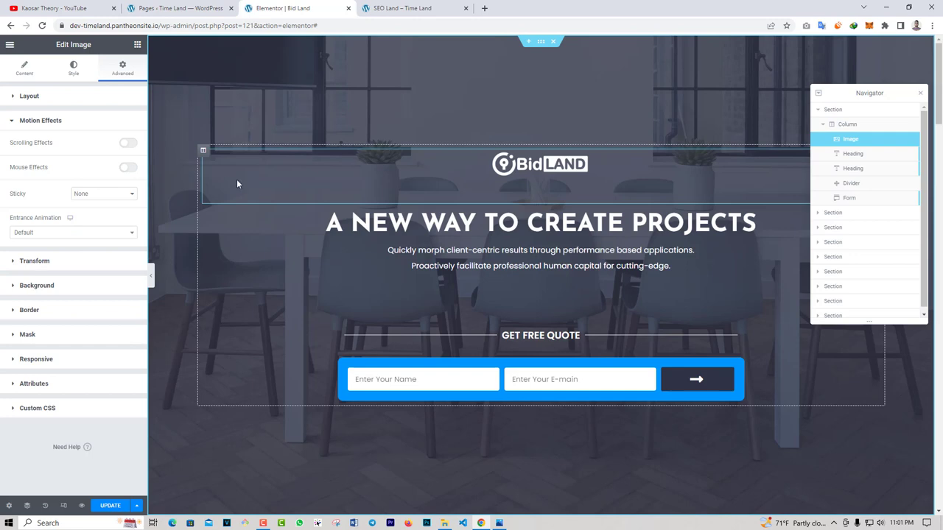
# Enable Mouse Effects on the first section's column and set its Mouse Track speed to 4
pyautogui.click(203, 152)
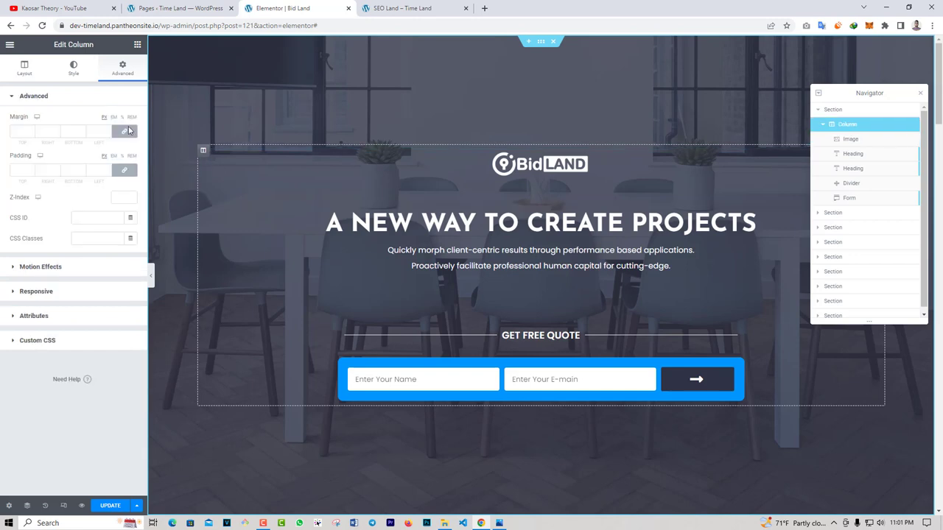
pyautogui.click(48, 267)
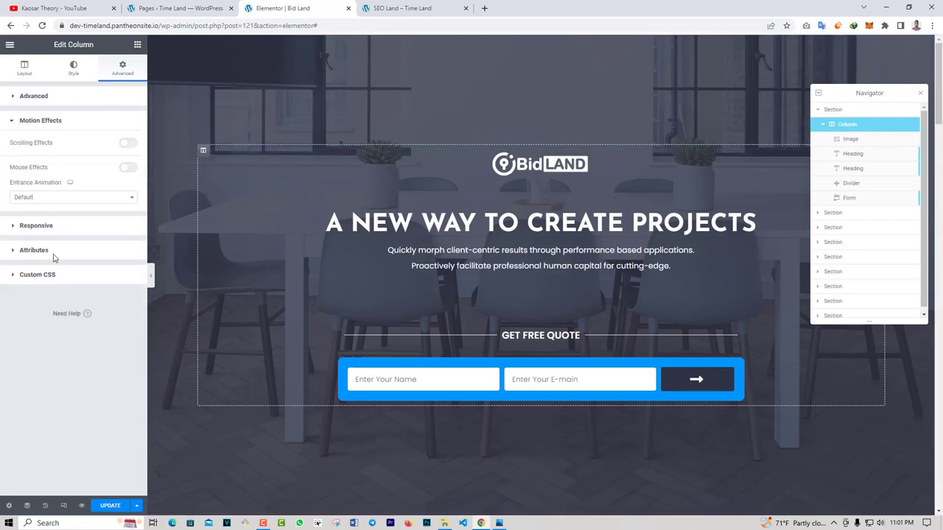
pyautogui.click(127, 167)
pyautogui.click(130, 186)
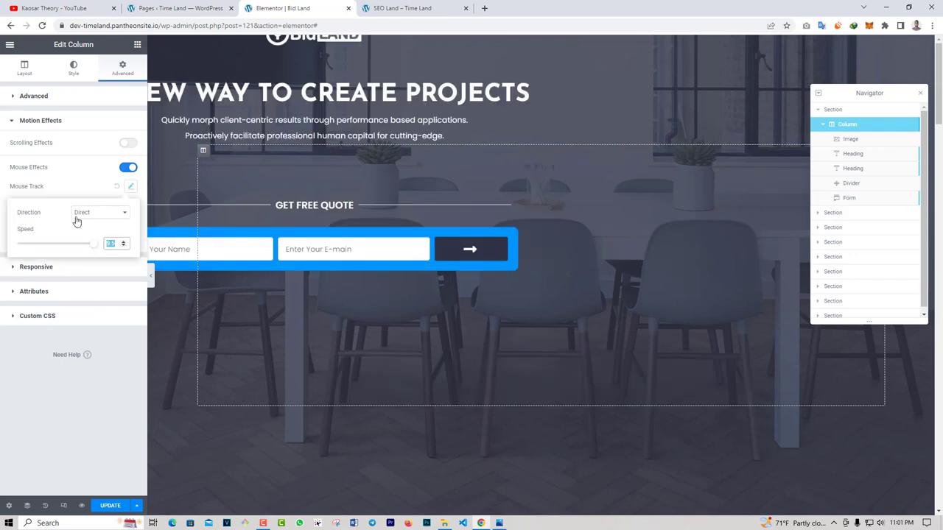
pyautogui.click(59, 243)
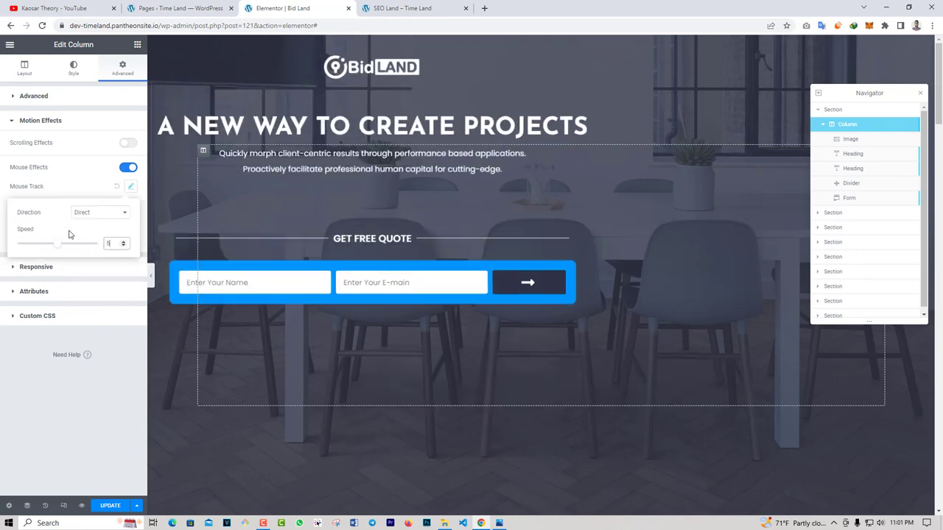
pyautogui.click(123, 246)
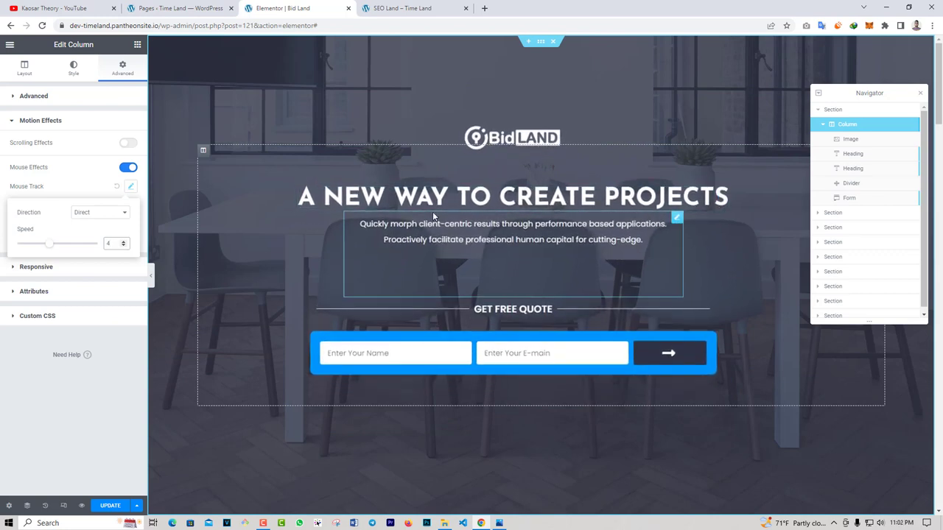
# Examine the column's mouse tracking and the page sections down to Most Recent Projects
pyautogui.scroll(-6, 451, 288)
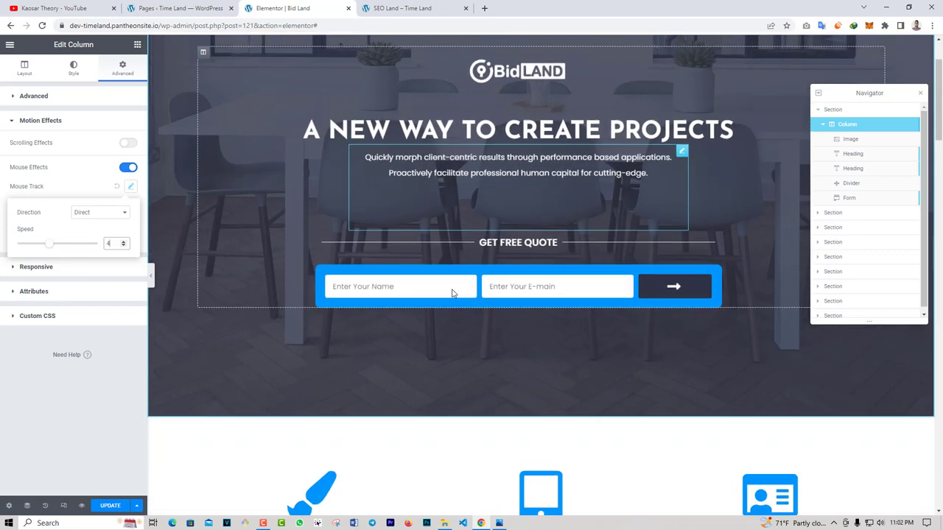
pyautogui.scroll(2, 476, 400)
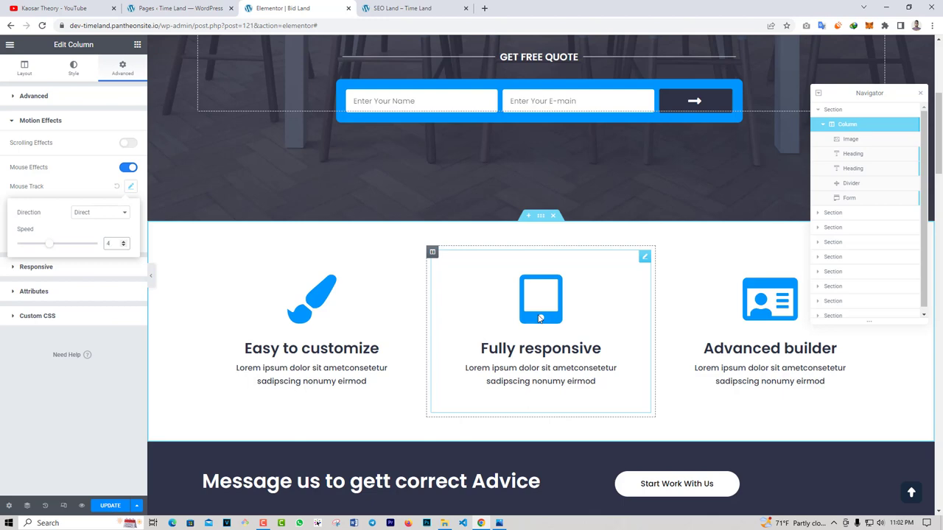
pyautogui.scroll(2, 540, 318)
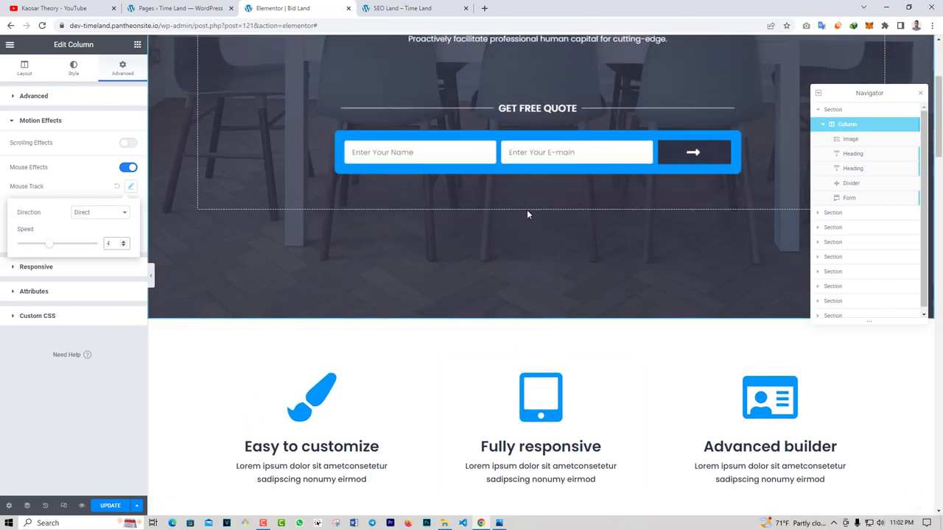
pyautogui.scroll(-2, 486, 309)
pyautogui.scroll(-6, 482, 315)
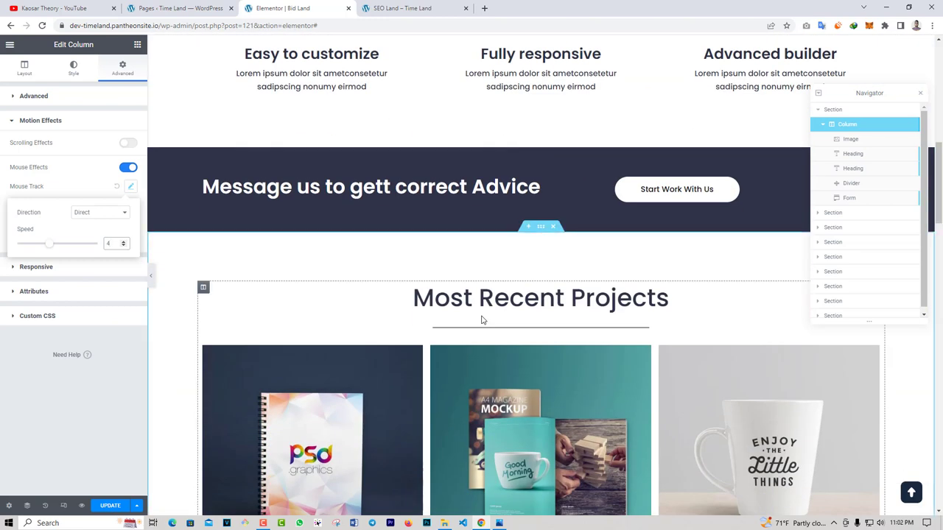
pyautogui.scroll(8, 480, 322)
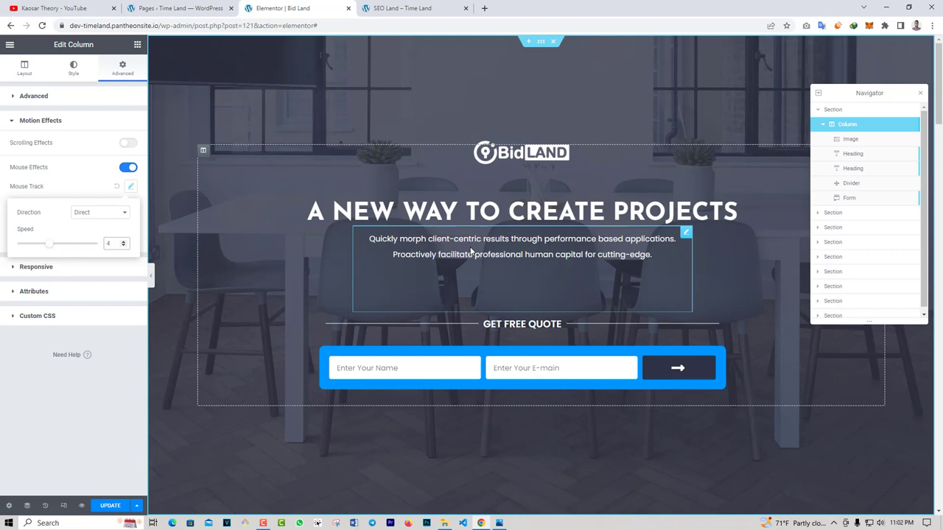
# Update the Bid Land page and open its preview in a new tab
pyautogui.click(111, 507)
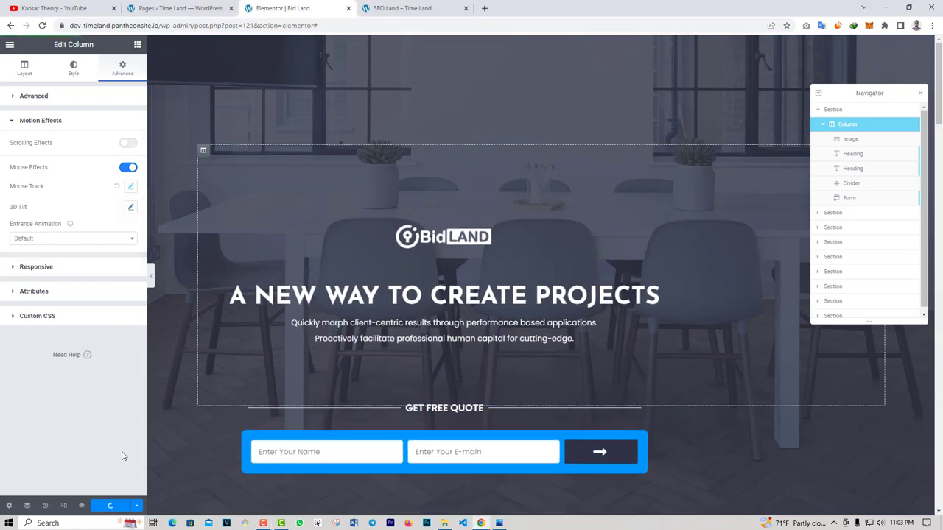
pyautogui.click(82, 505)
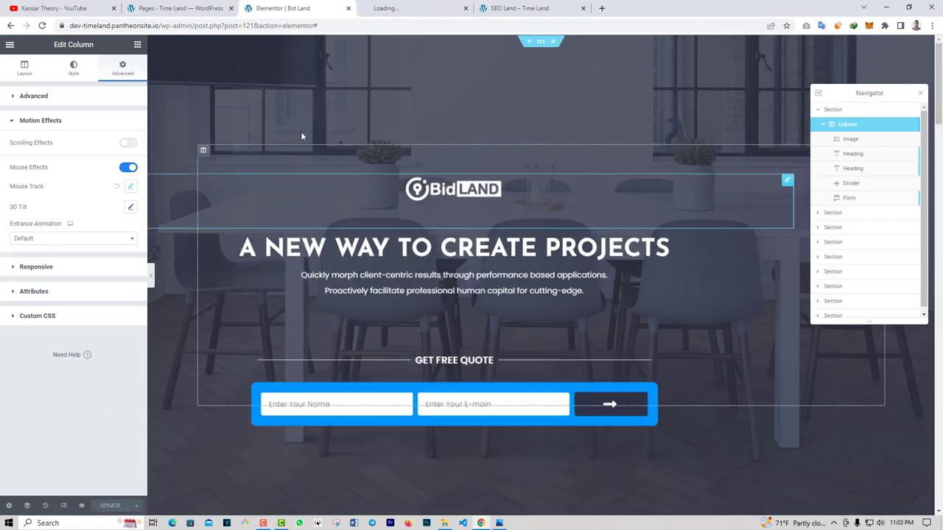
pyautogui.click(385, 10)
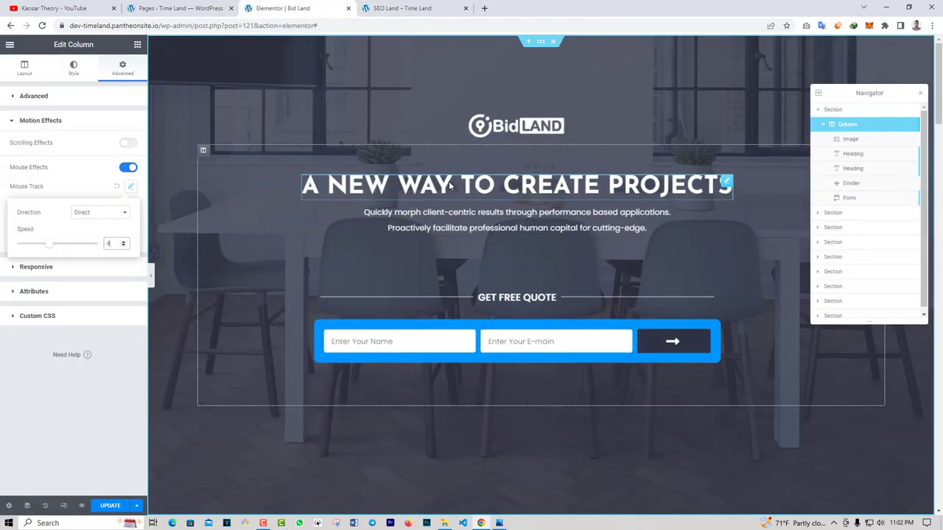
# Switch to the SEO Land page to examine its flying-man hero illustration
pyautogui.click(417, 9)
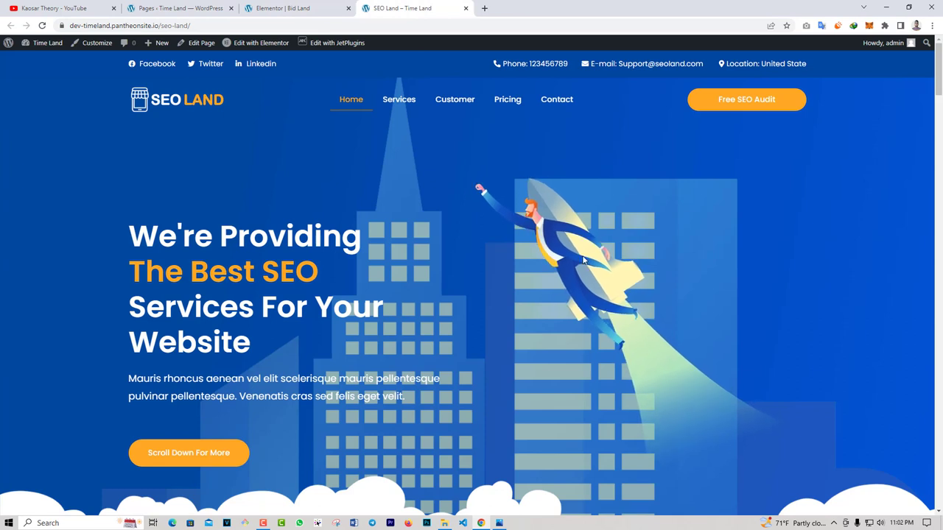